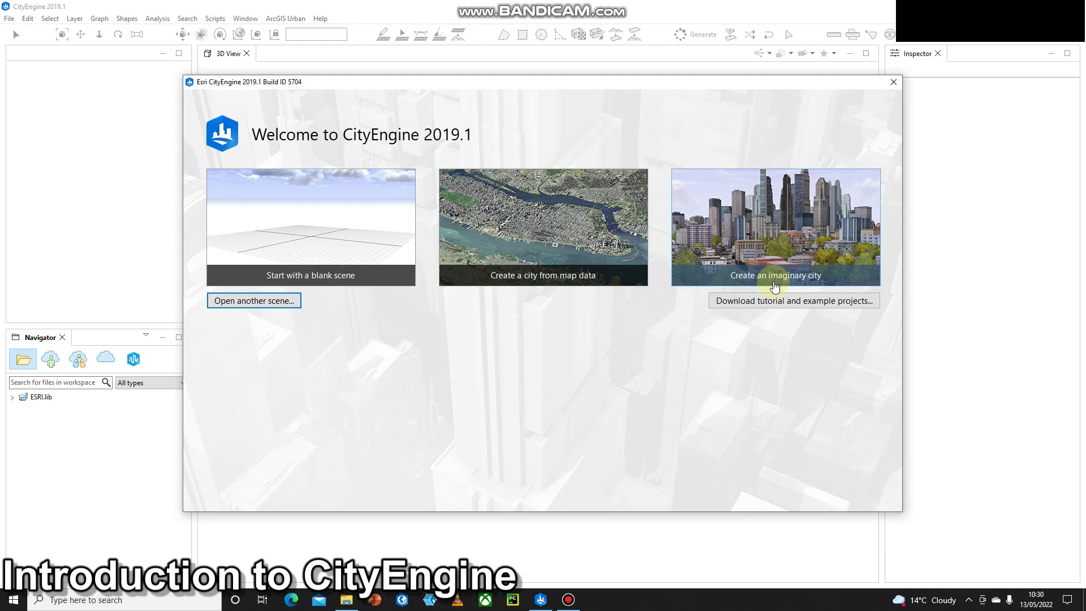
# - Close the welcome screen and browse the menu bar from Edit through to Window
pyautogui.click(893, 82)
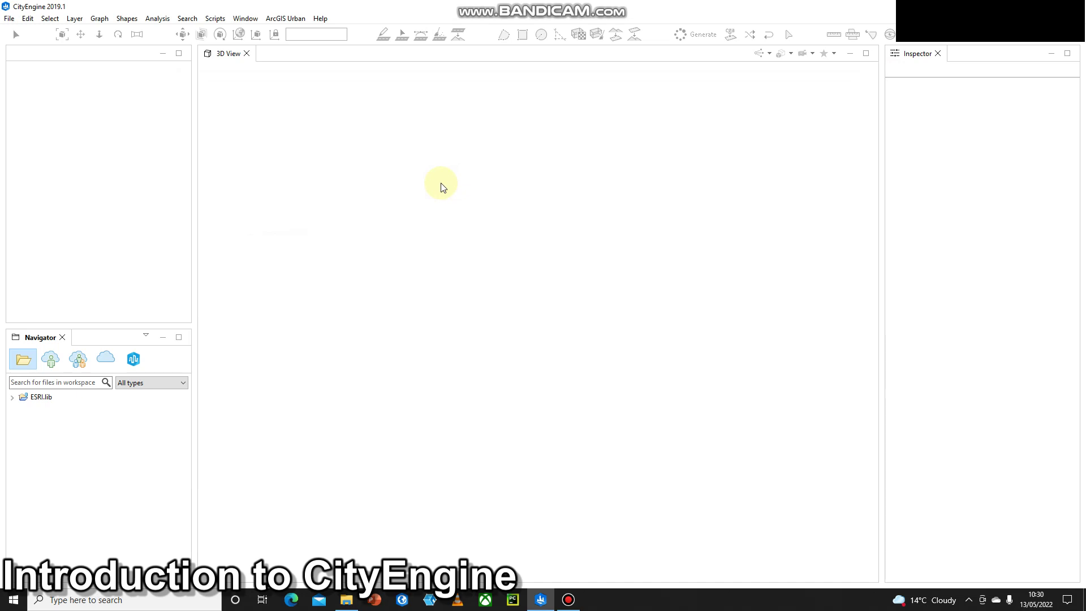
pyautogui.click(33, 19)
pyautogui.moveTo(45, 21)
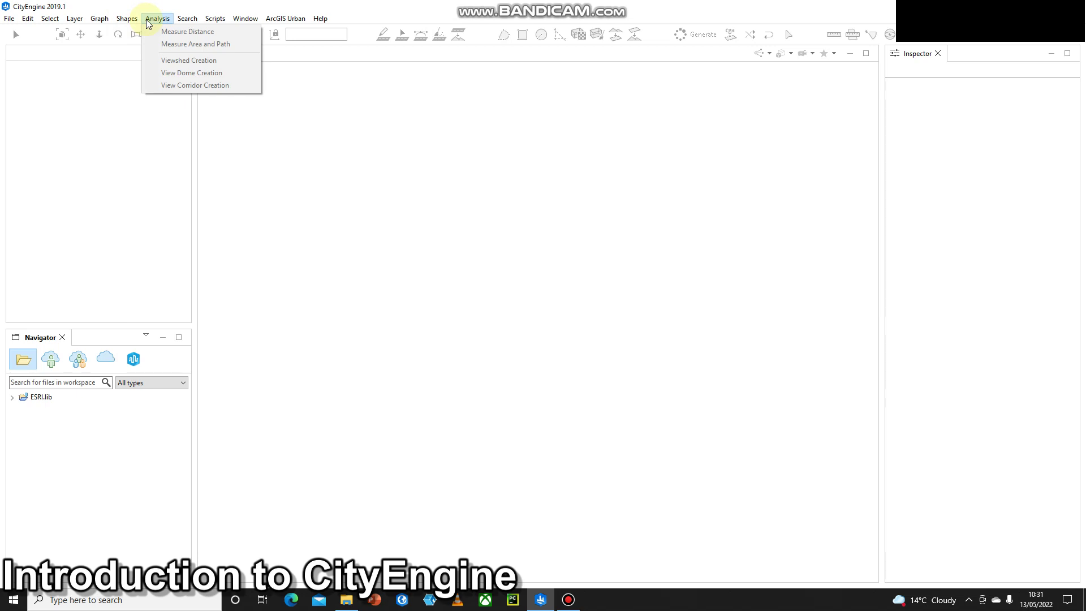
pyautogui.moveTo(226, 20)
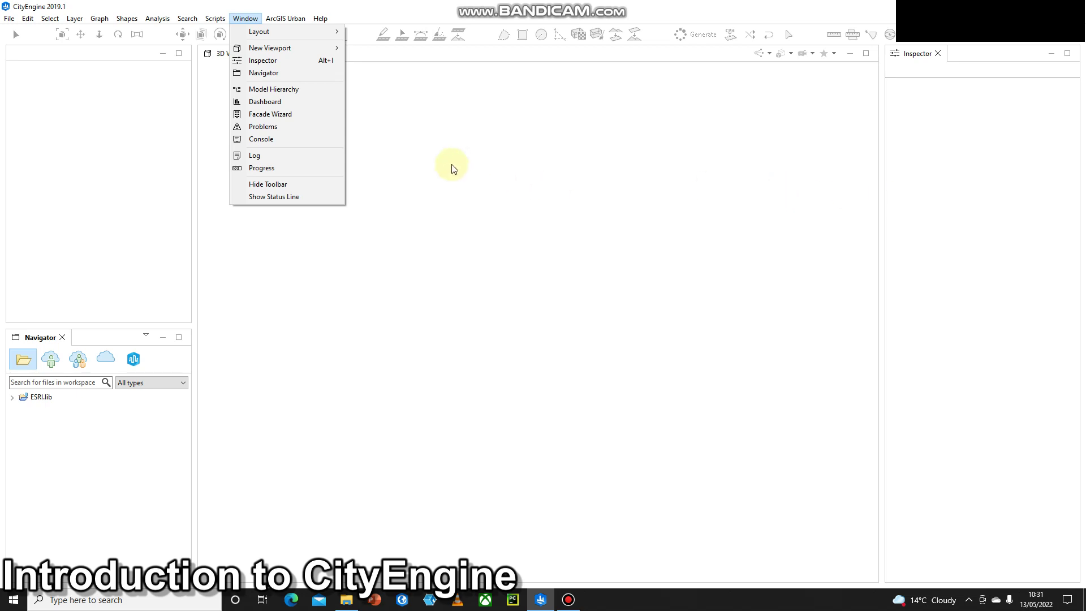
# - Switch to the Rule Programming layout, restore the Default layout, then open the Help menu
pyautogui.click(279, 33)
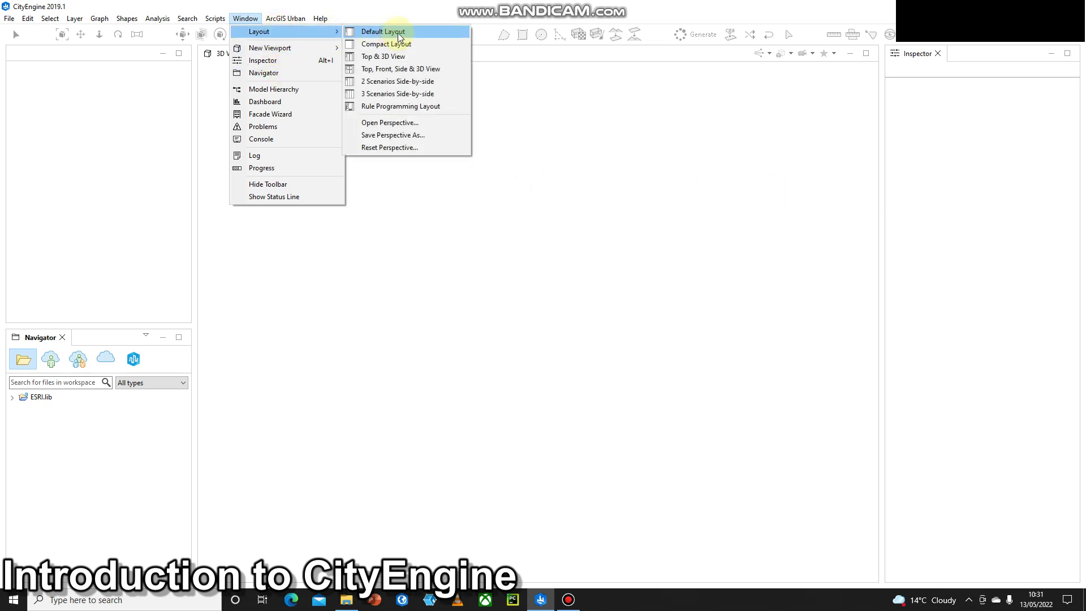
pyautogui.click(405, 107)
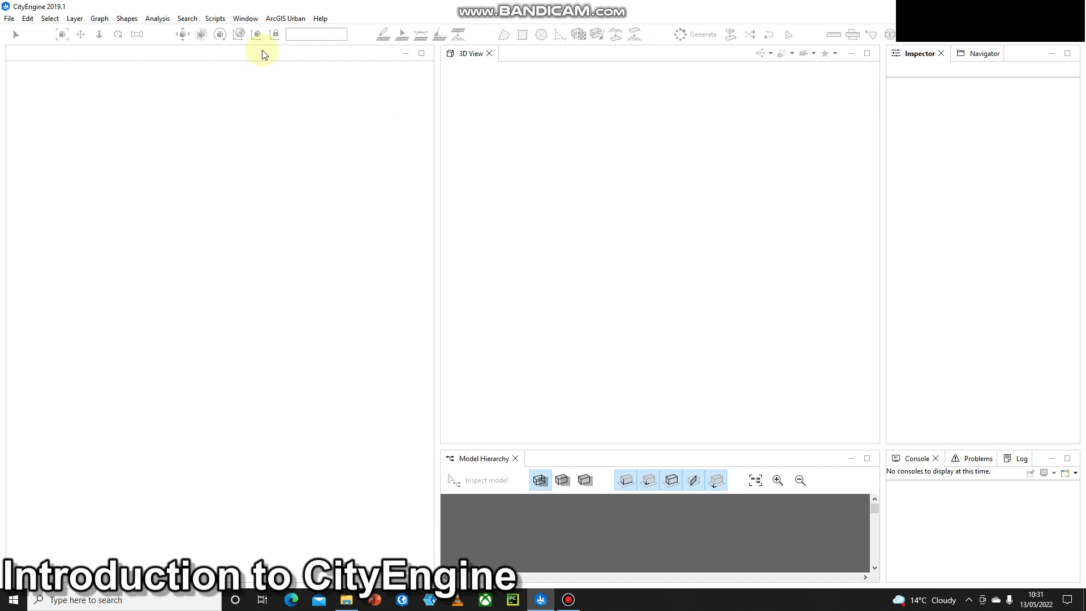
pyautogui.click(245, 19)
pyautogui.moveTo(263, 32)
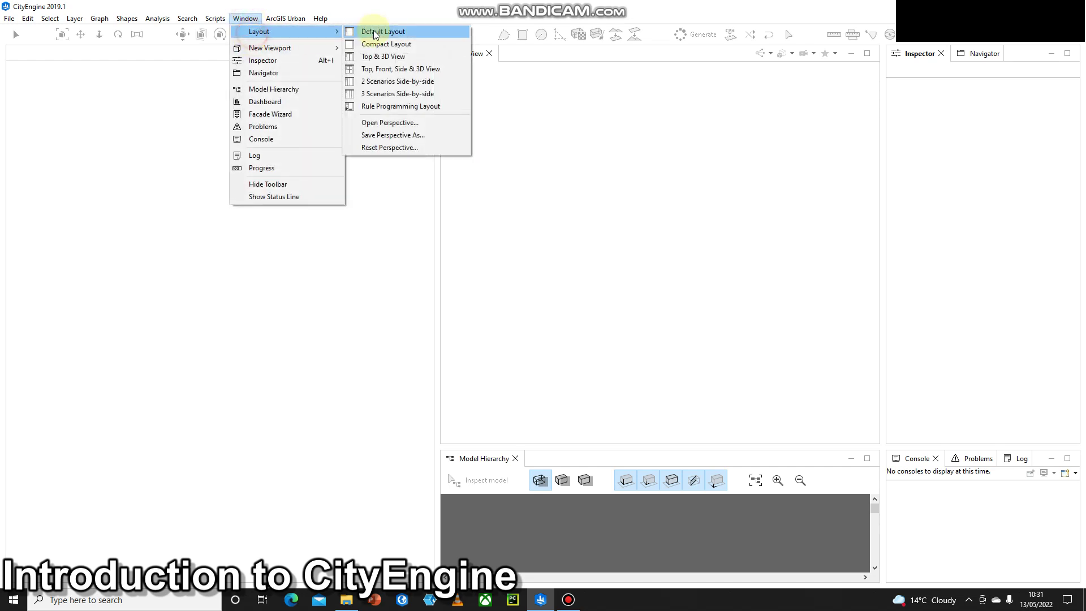
pyautogui.click(374, 32)
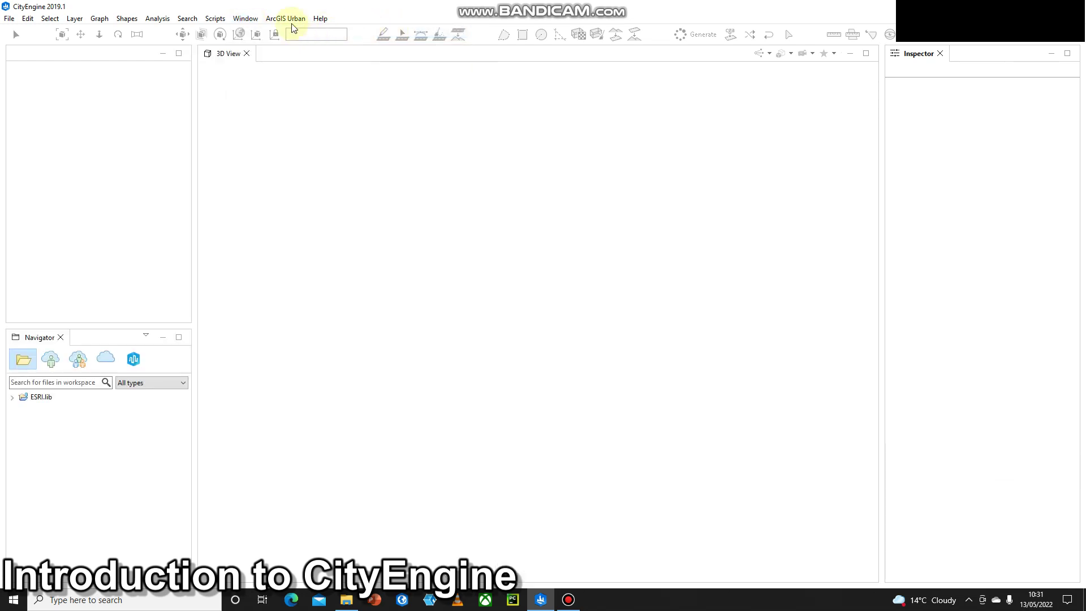
pyautogui.click(320, 19)
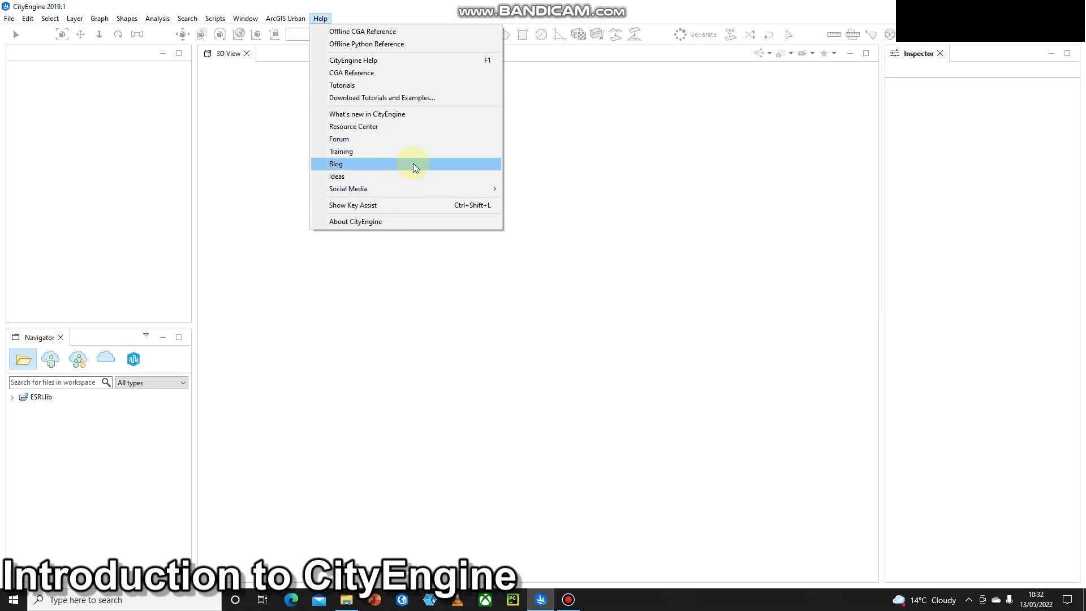
# - Dismiss the Help menu by clicking in the empty 3D View
pyautogui.click(551, 168)
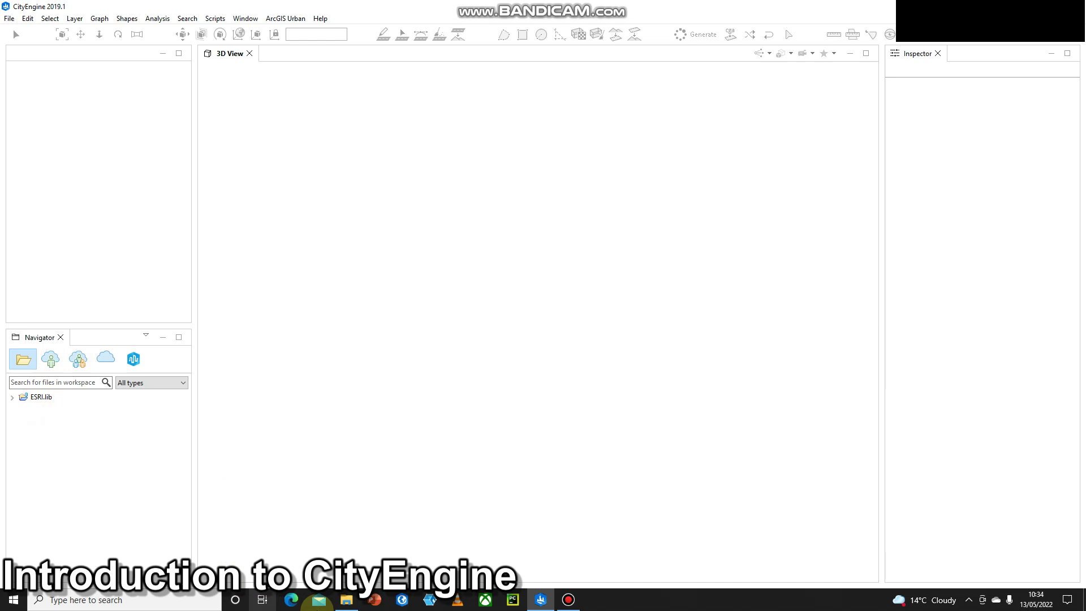
# - In File Explorer, drill down to F:\CE_YouTube_Demo\ESRI.lib\assets
pyautogui.click(346, 599)
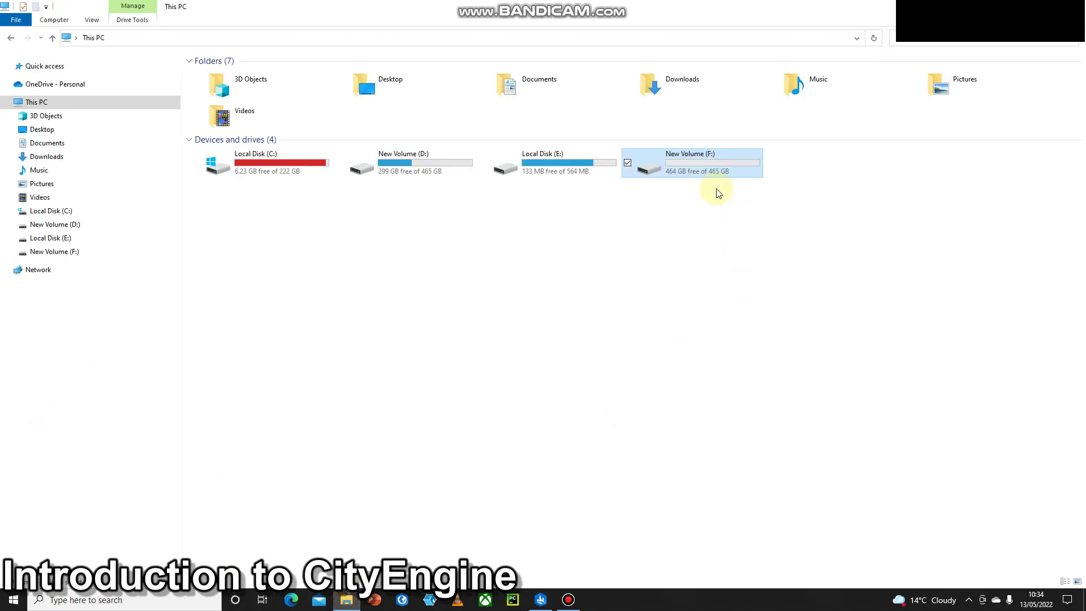
pyautogui.doubleClick(706, 173)
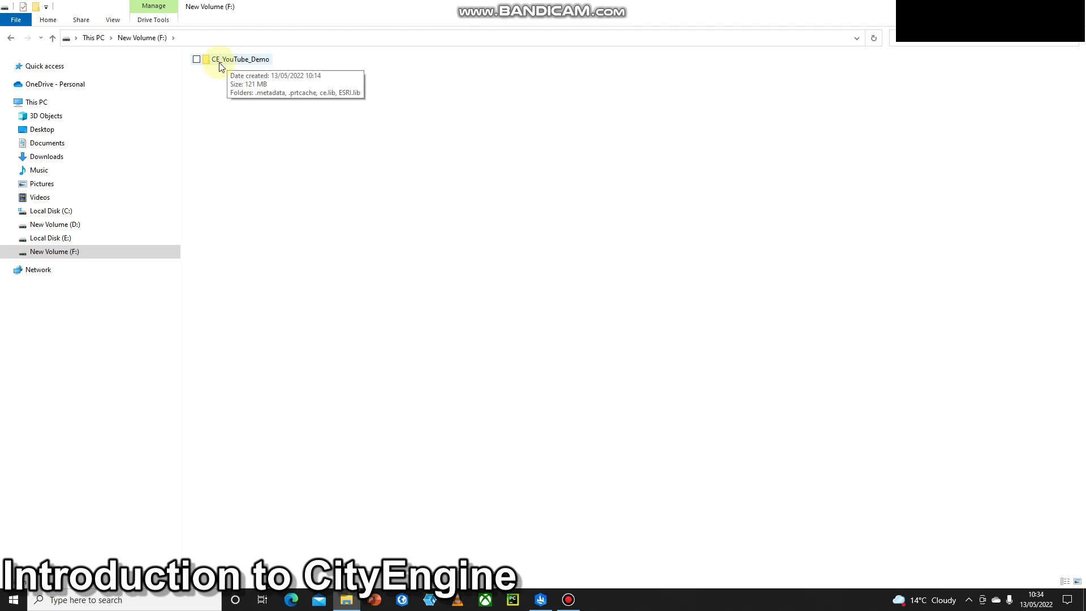
pyautogui.doubleClick(252, 64)
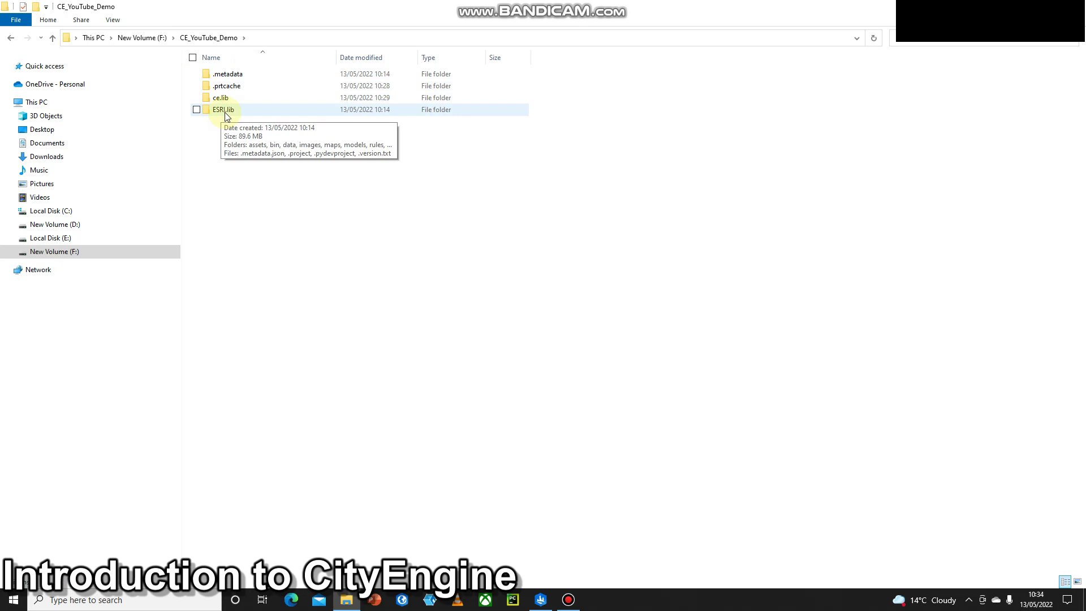
pyautogui.doubleClick(226, 112)
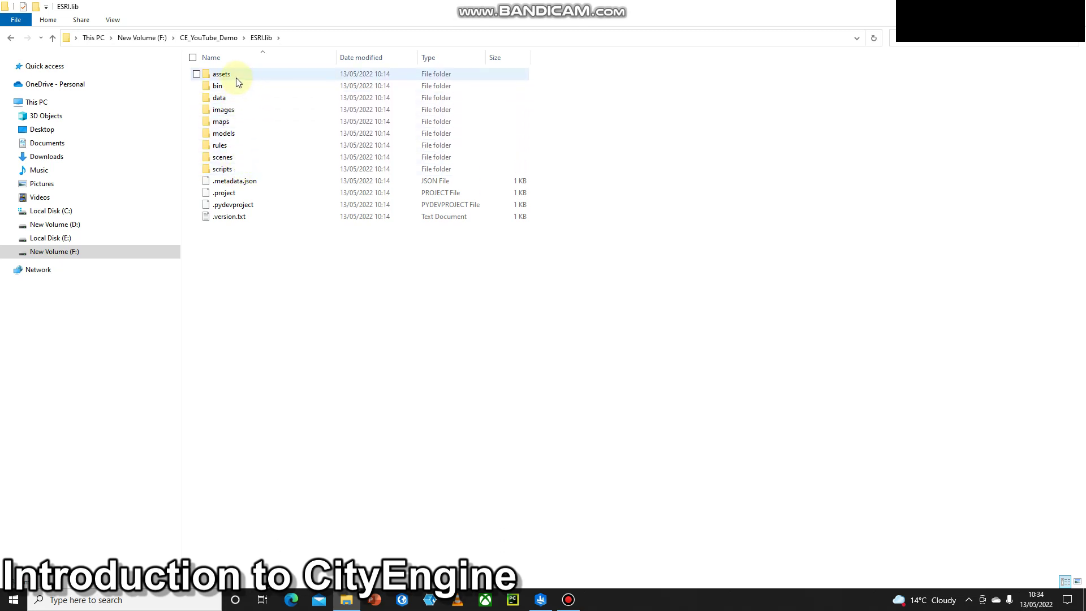
pyautogui.moveTo(235, 76)
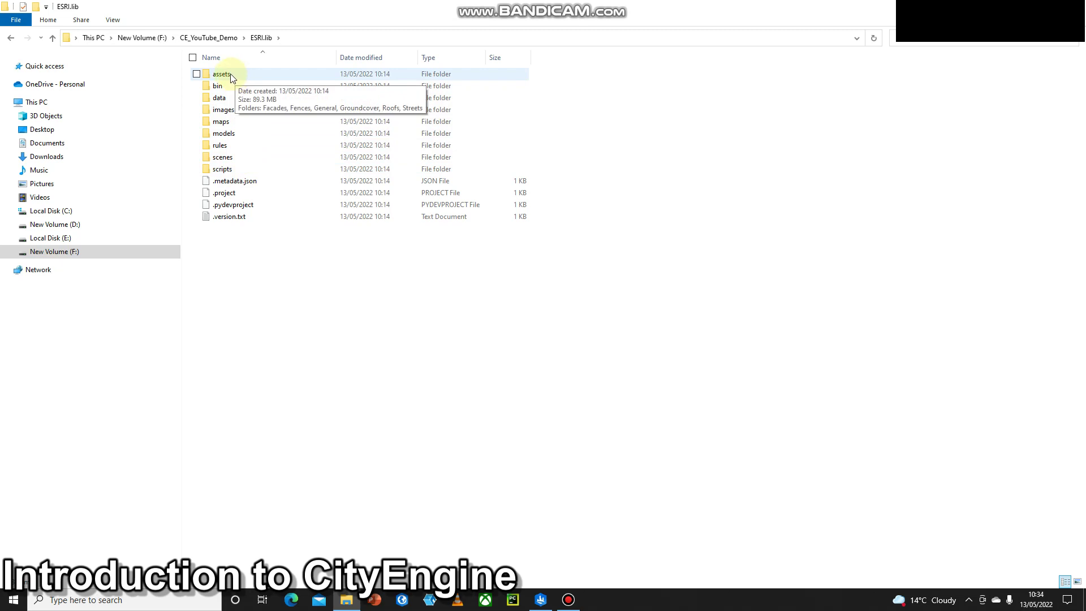
pyautogui.doubleClick(230, 73)
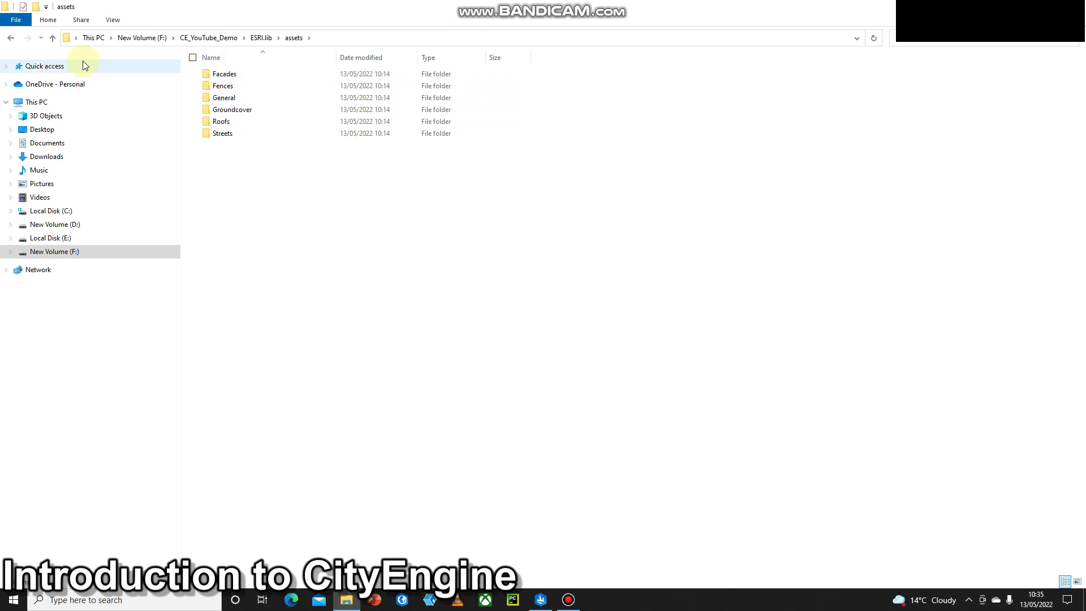
# - Browse ESRI.lib's rules and rules\Buildings folders, then go back up to CE_YouTube_Demo
pyautogui.click(55, 38)
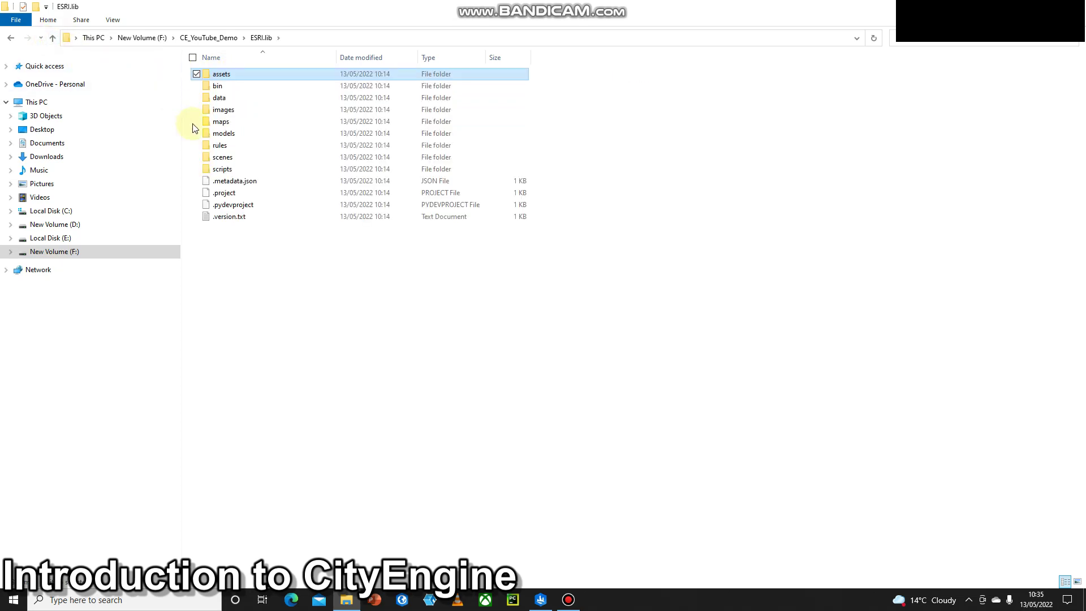
pyautogui.doubleClick(215, 146)
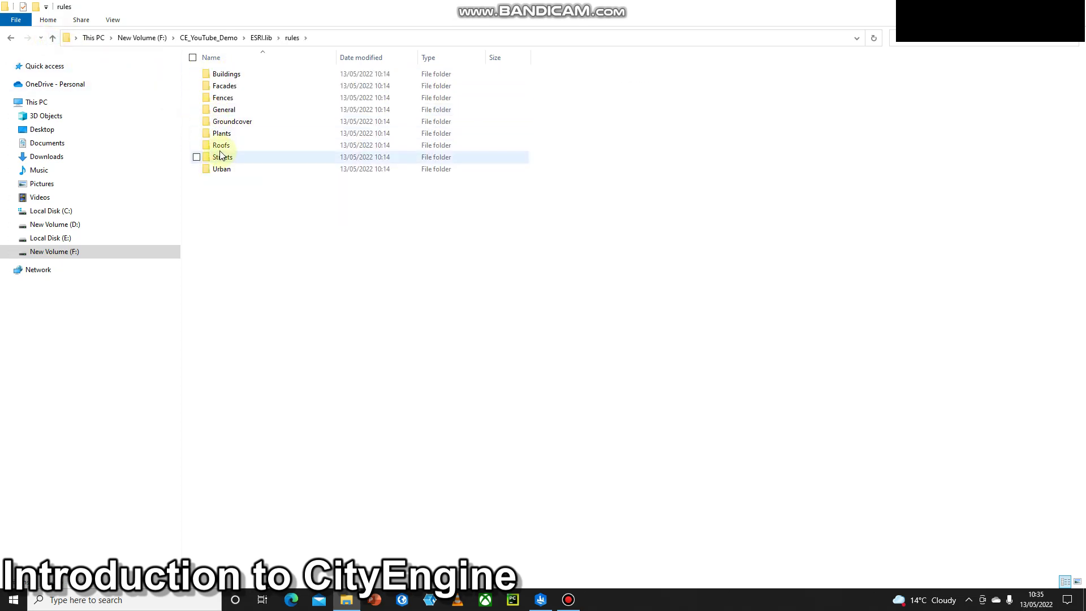
pyautogui.doubleClick(218, 80)
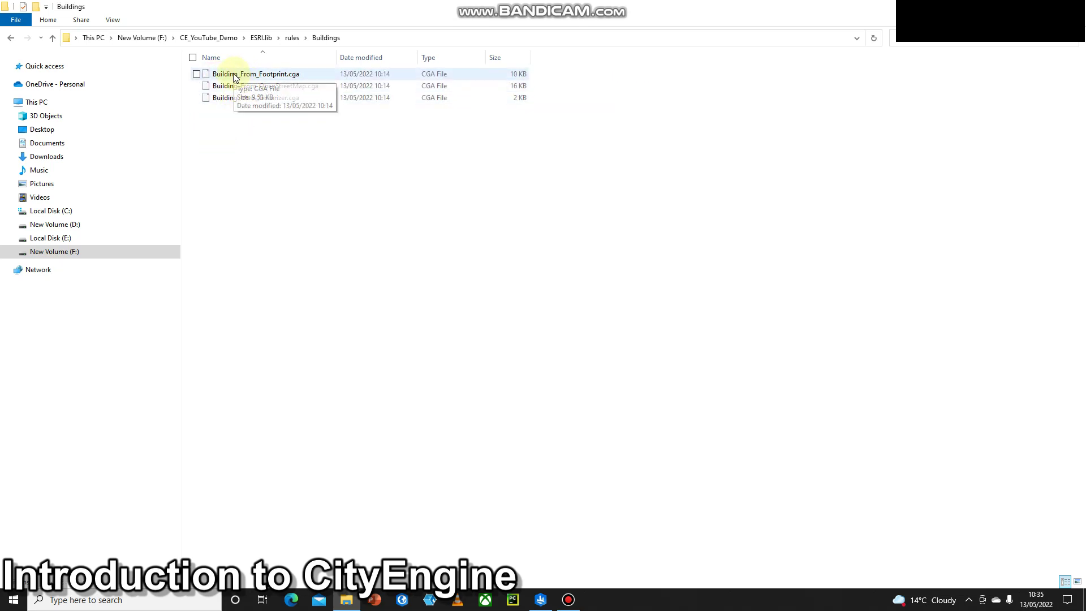
pyautogui.click(53, 38)
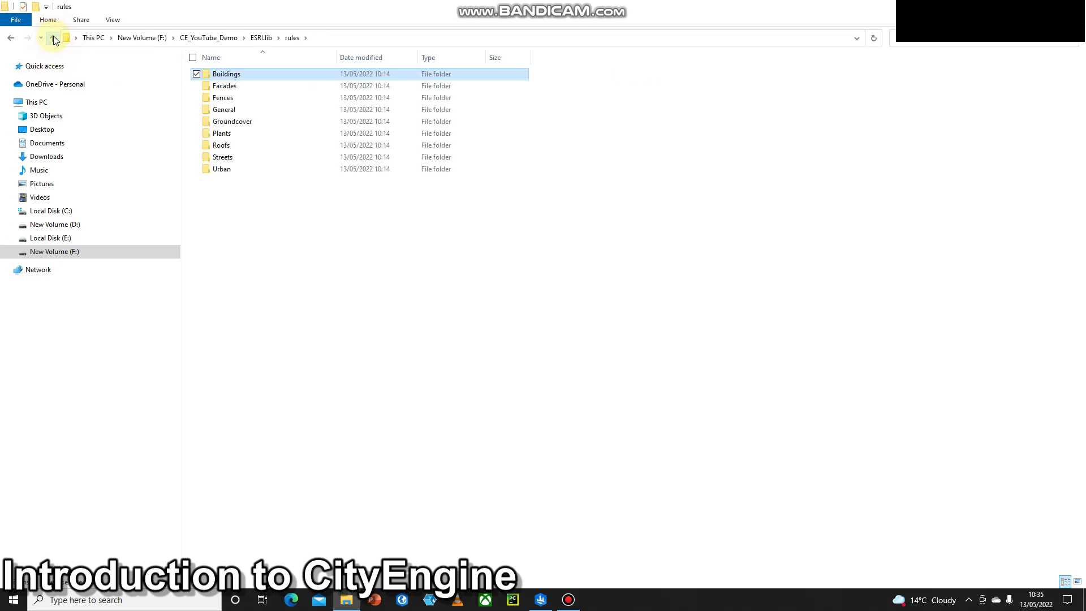
pyautogui.click(53, 38)
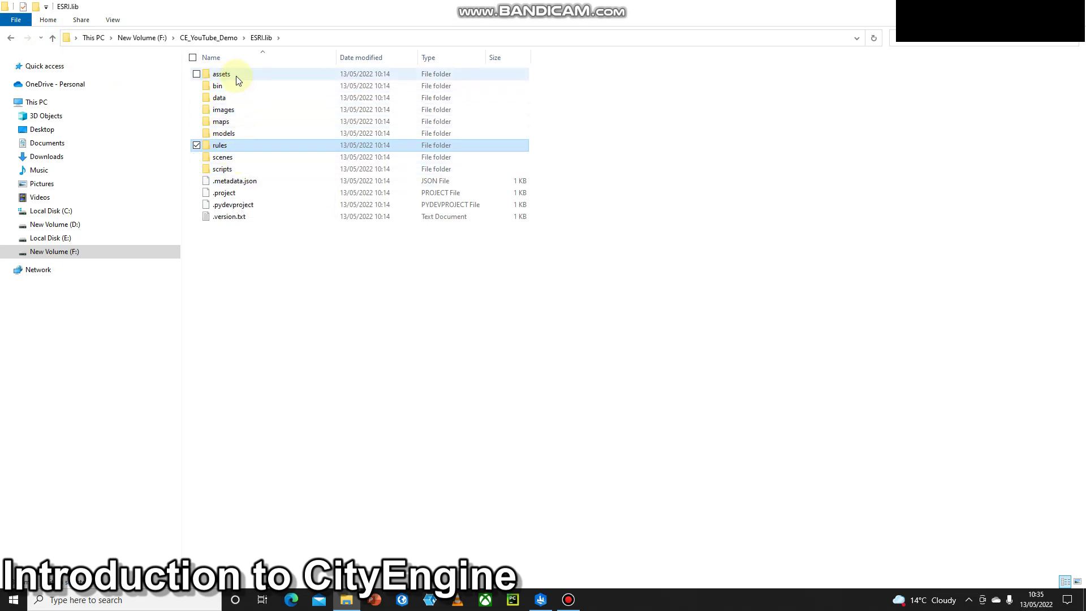
pyautogui.click(54, 38)
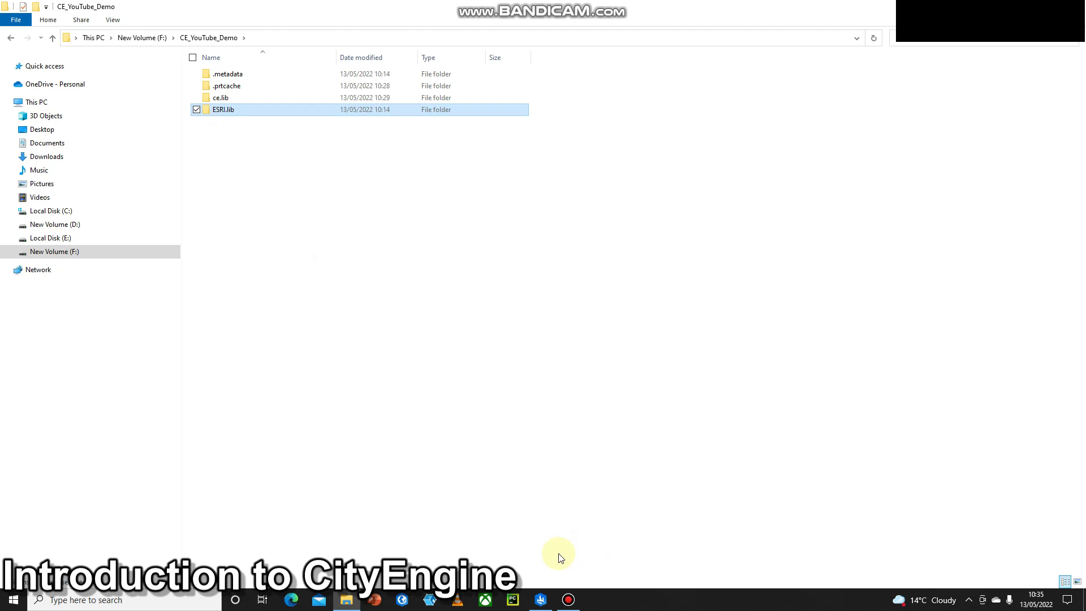
# - Switch back to the CityEngine window from the taskbar
pyautogui.click(541, 598)
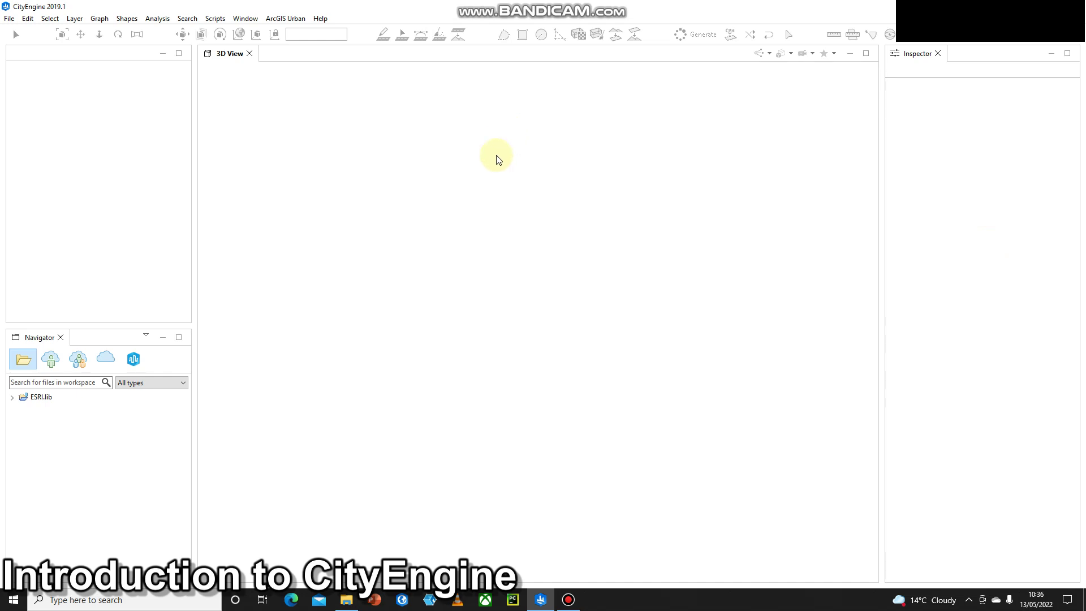
# - From the Navigator's New > Project menu, choose CityEngine project and advance to naming it
pyautogui.rightClick(80, 399)
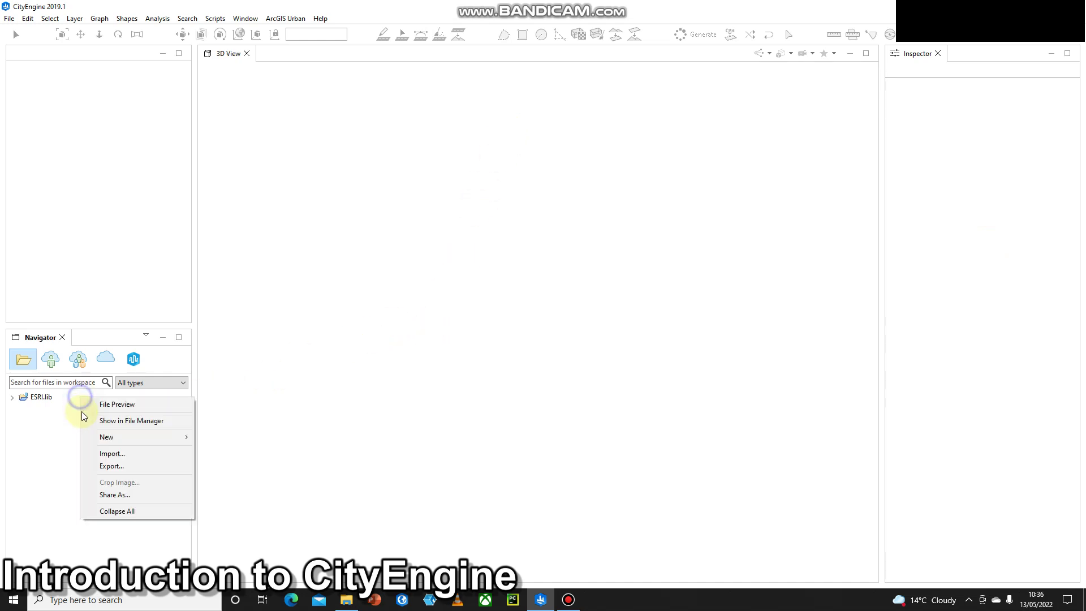
pyautogui.rightClick(45, 423)
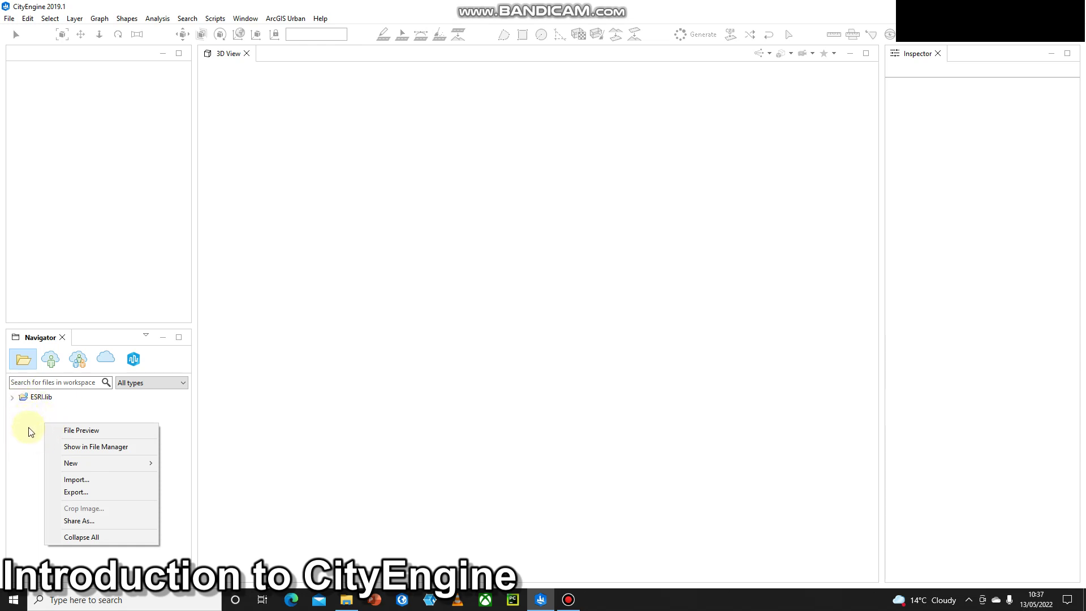
pyautogui.moveTo(47, 463)
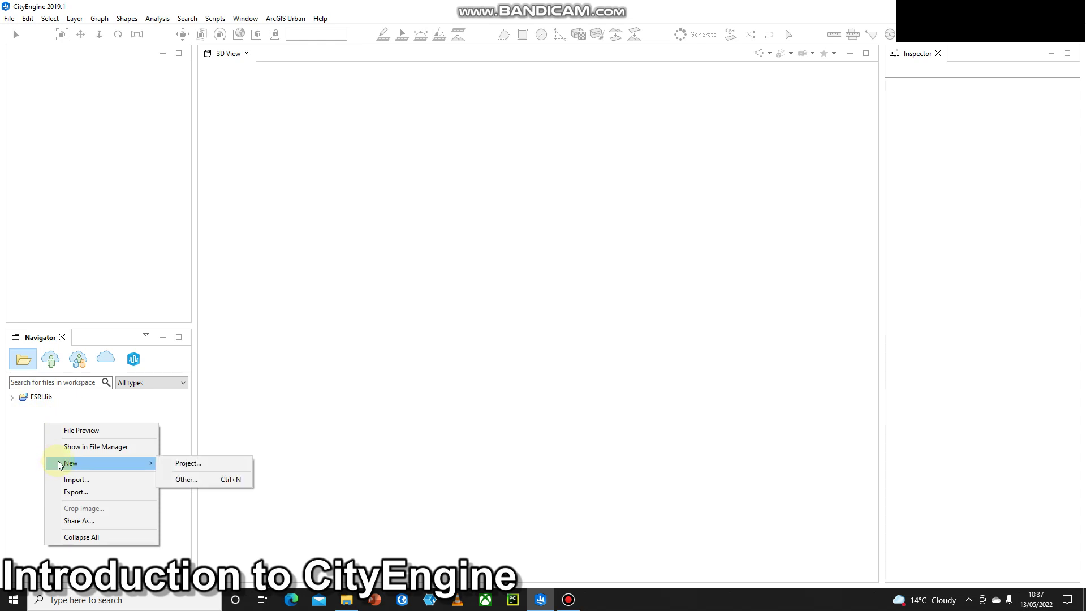
pyautogui.click(196, 463)
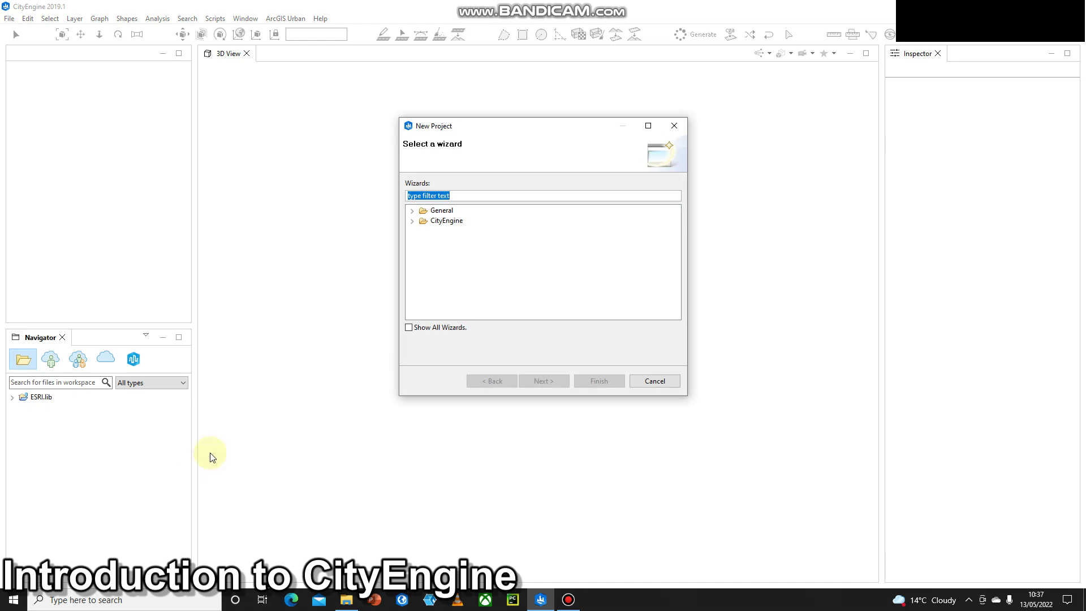
pyautogui.click(415, 211)
pyautogui.click(412, 222)
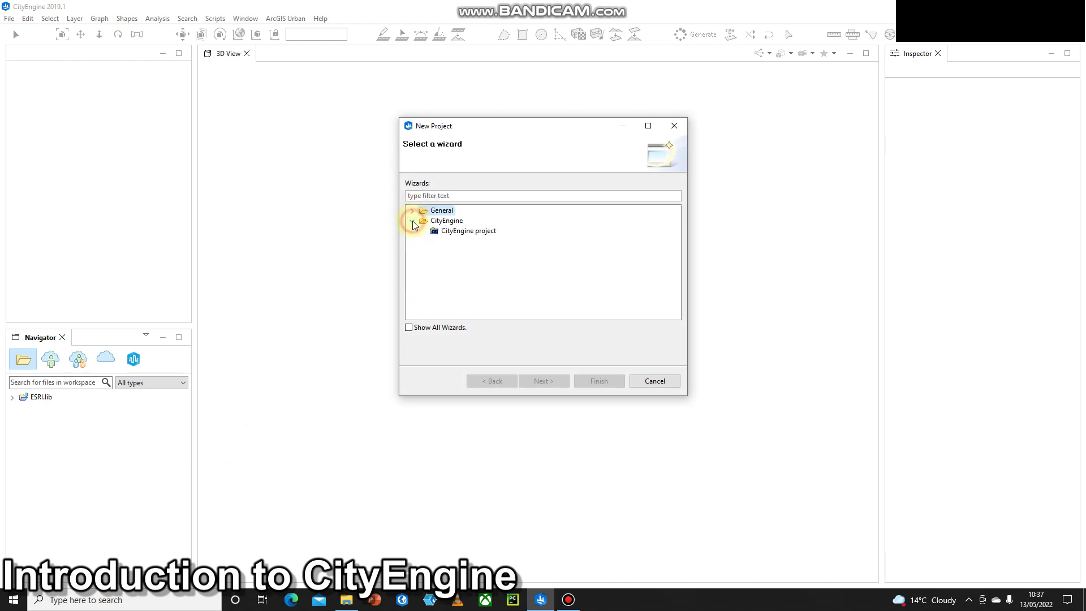
pyautogui.click(463, 231)
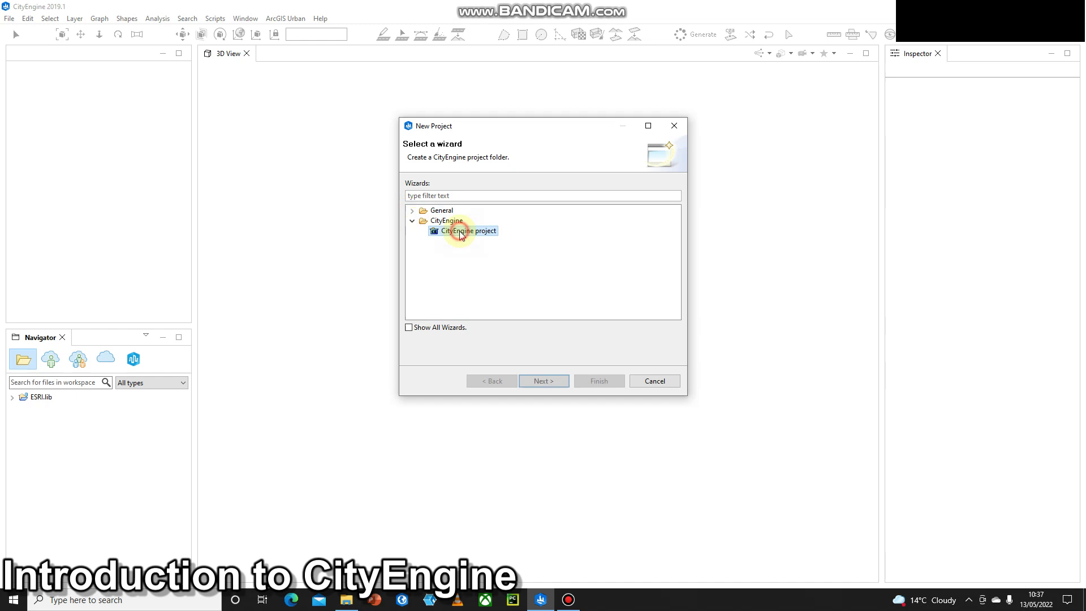
pyautogui.click(551, 381)
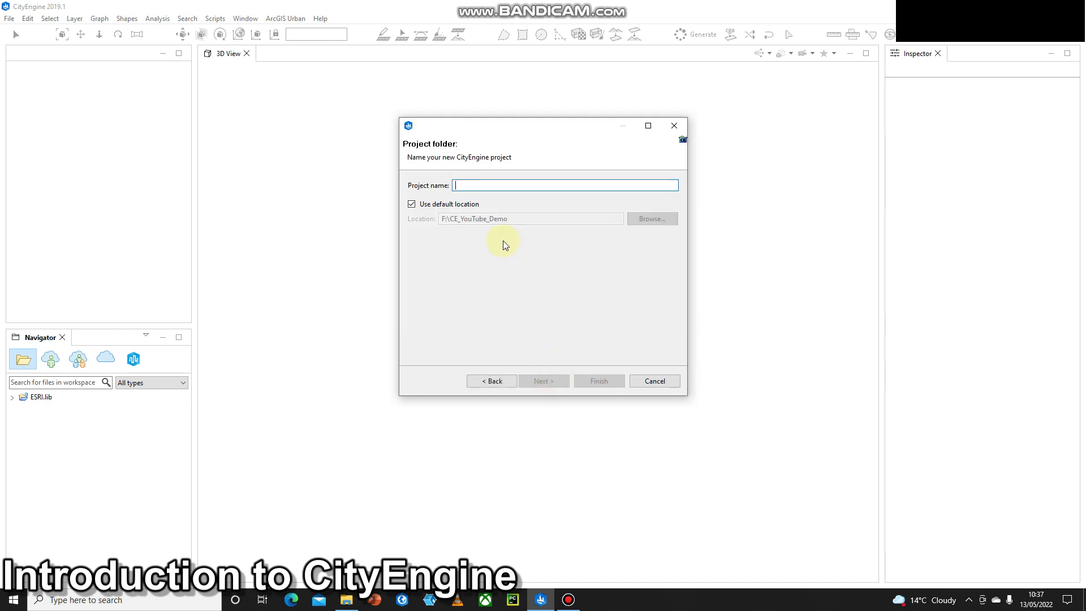
# - Name the project Demo1, keep the default location F:\CE_YouTube_Demo, and finish
pyautogui.write('Demo1')
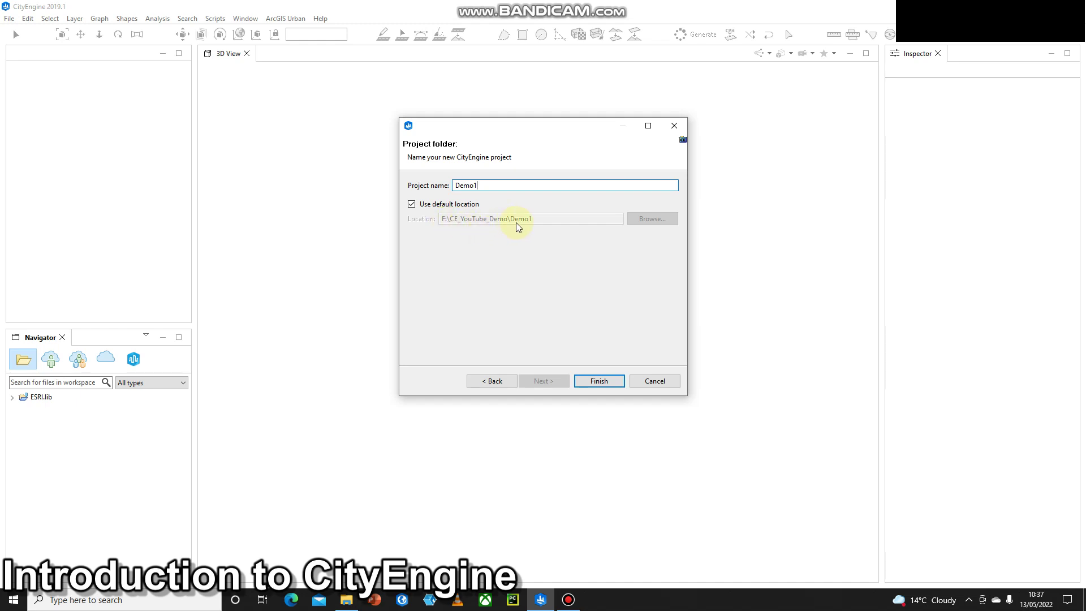
pyautogui.click(588, 381)
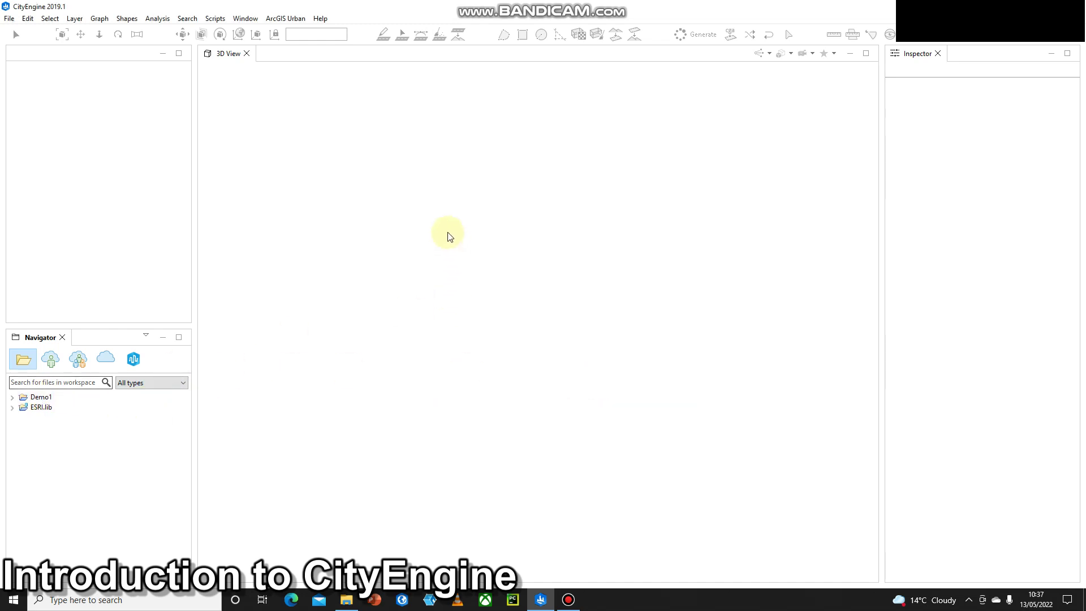
# - Expand Demo1 in the Navigator to show its folders, then switch to File Explorer
pyautogui.click(13, 398)
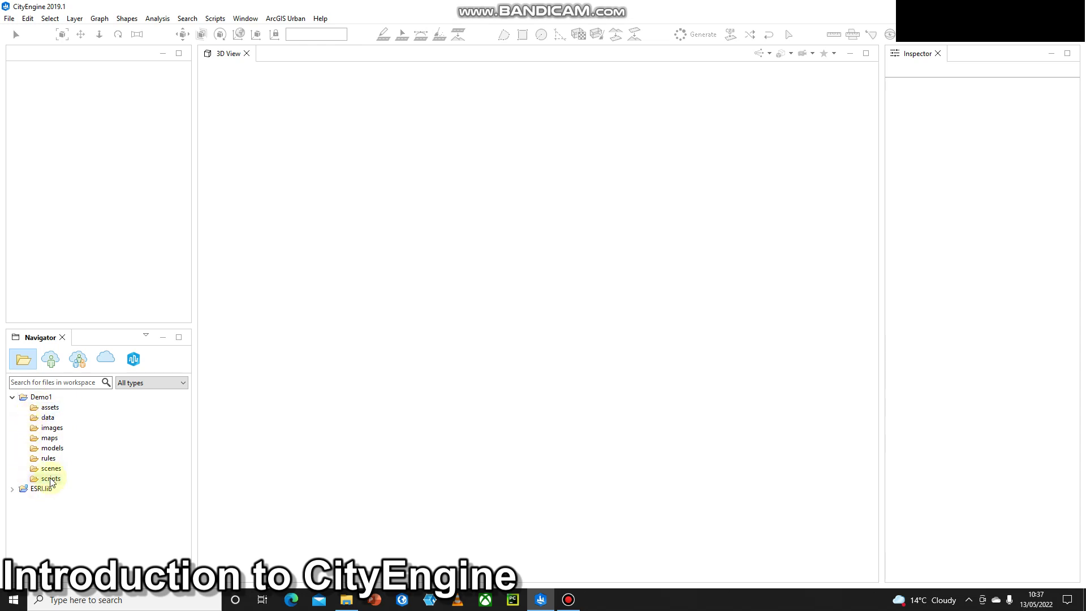
pyautogui.click(345, 598)
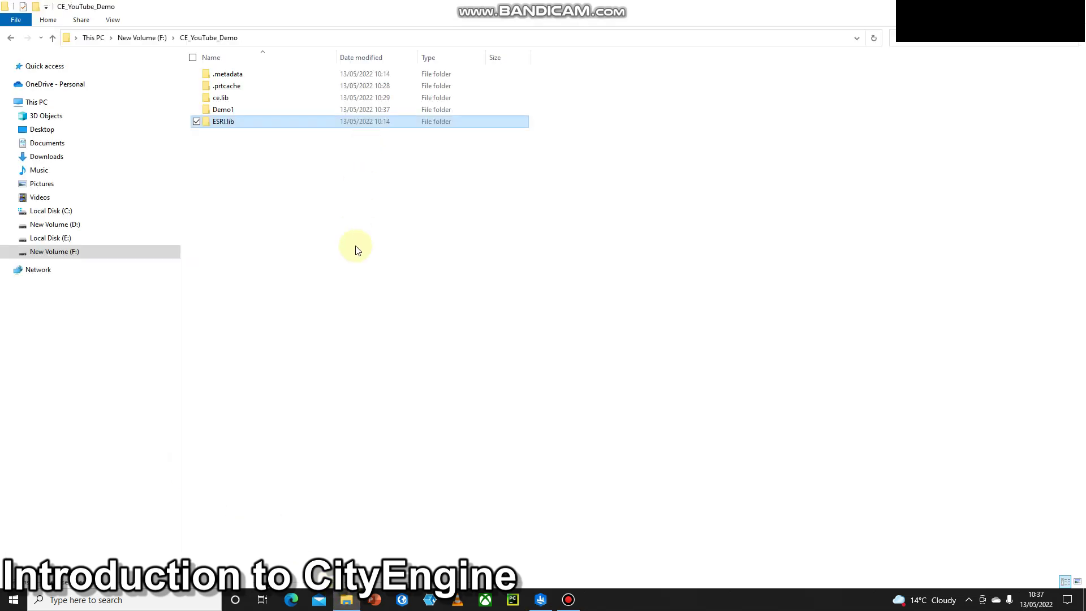
# - Open the Demo1 folder on disk, go back up to CE_YouTube_Demo, and return to CityEngine
pyautogui.doubleClick(221, 112)
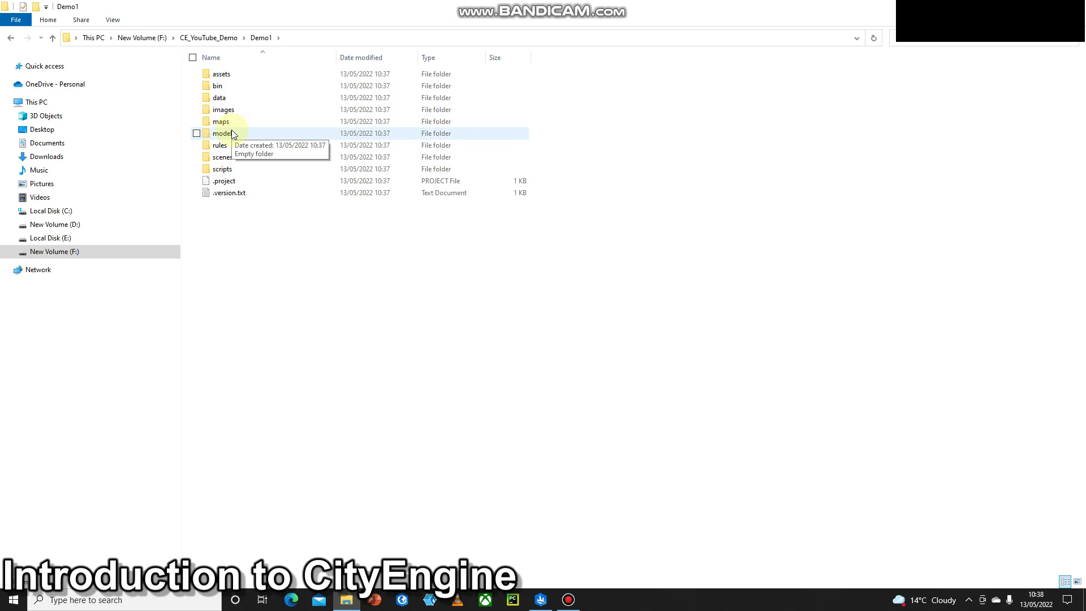
pyautogui.click(52, 37)
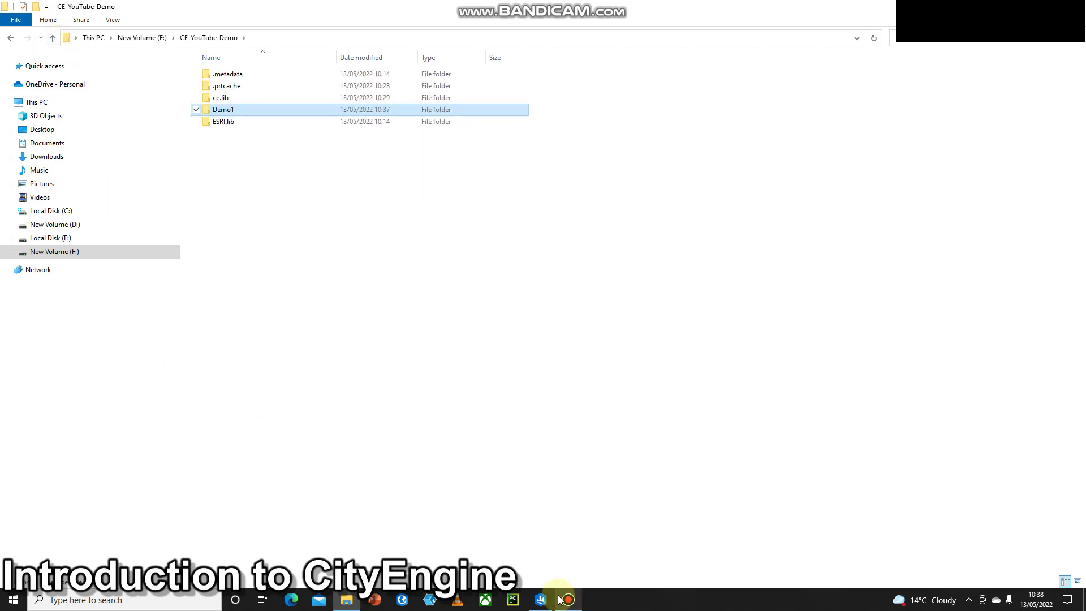
pyautogui.click(541, 600)
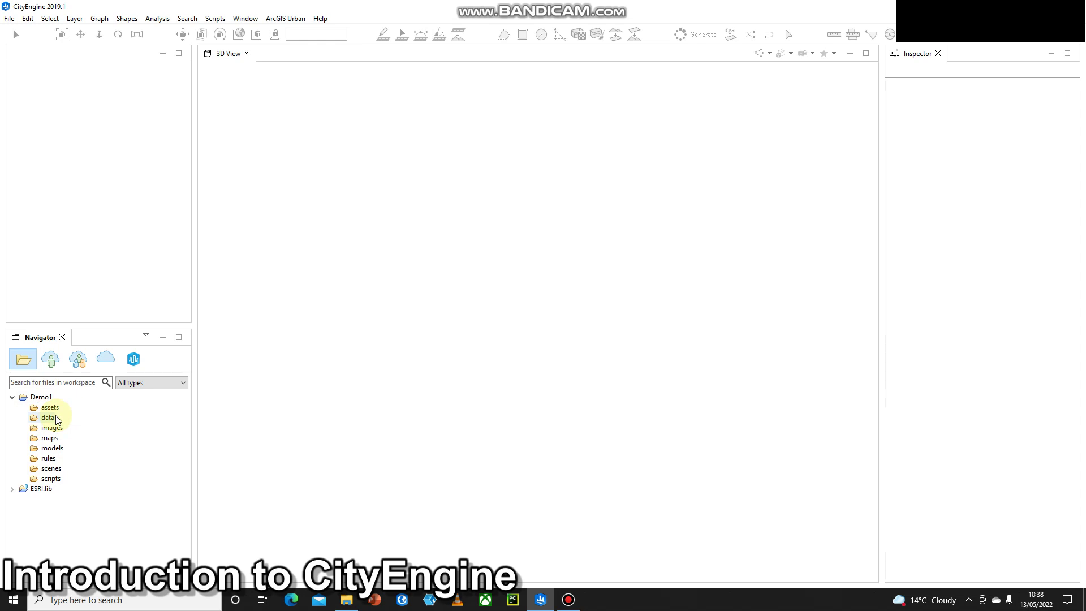
# - Start a new CityEngine scene from the Demo1 scenes folder's New menu
pyautogui.rightClick(47, 472)
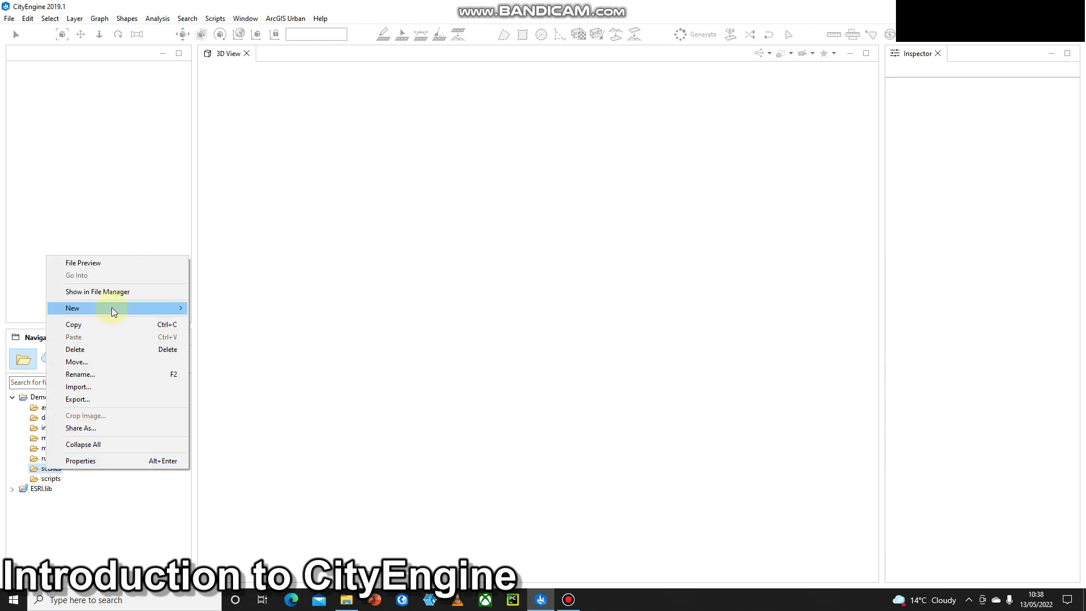
pyautogui.moveTo(112, 307)
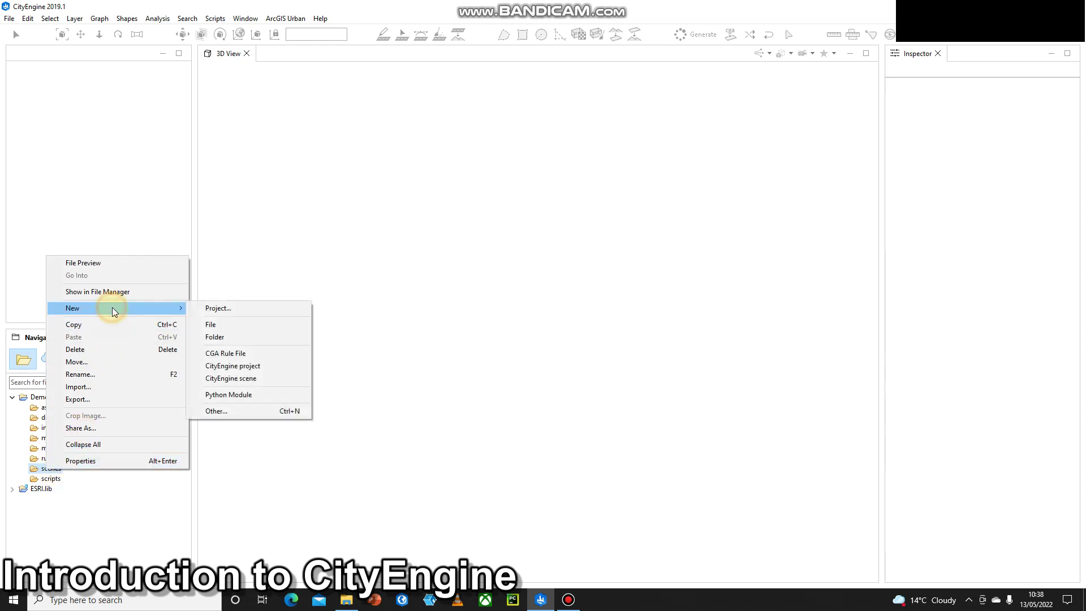
pyautogui.click(255, 380)
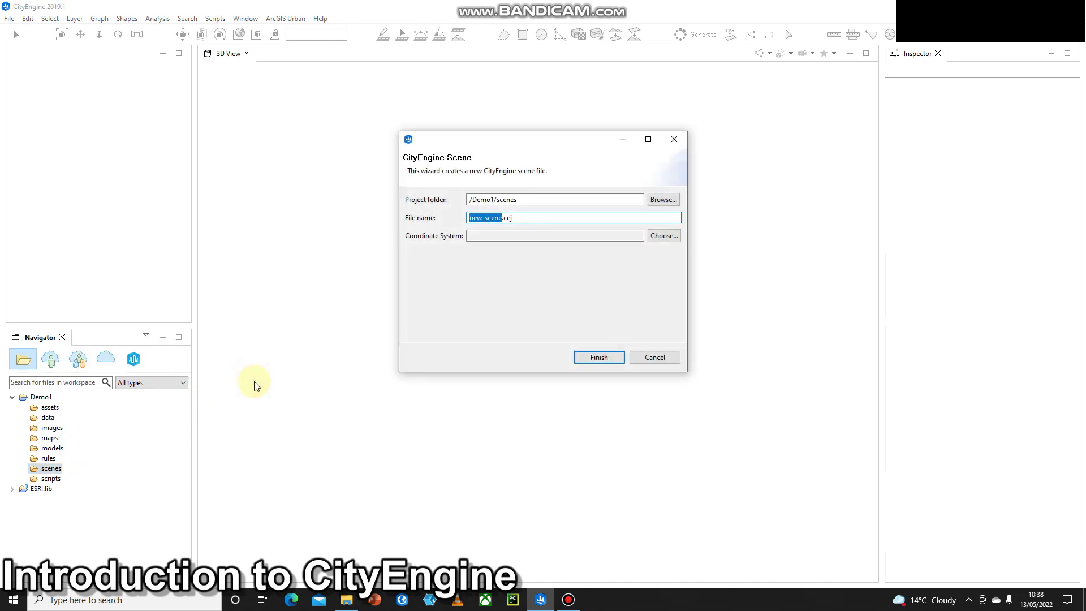
# - Name the scene Demo and browse Projected Coordinate Systems, closing without choosing one
pyautogui.write('Demo')
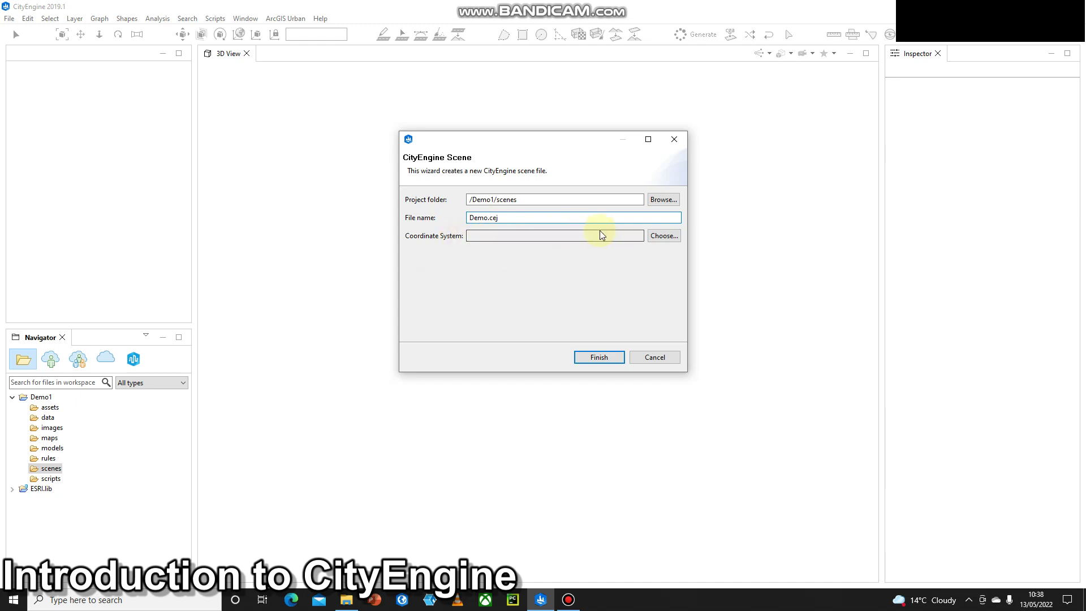
pyautogui.click(657, 237)
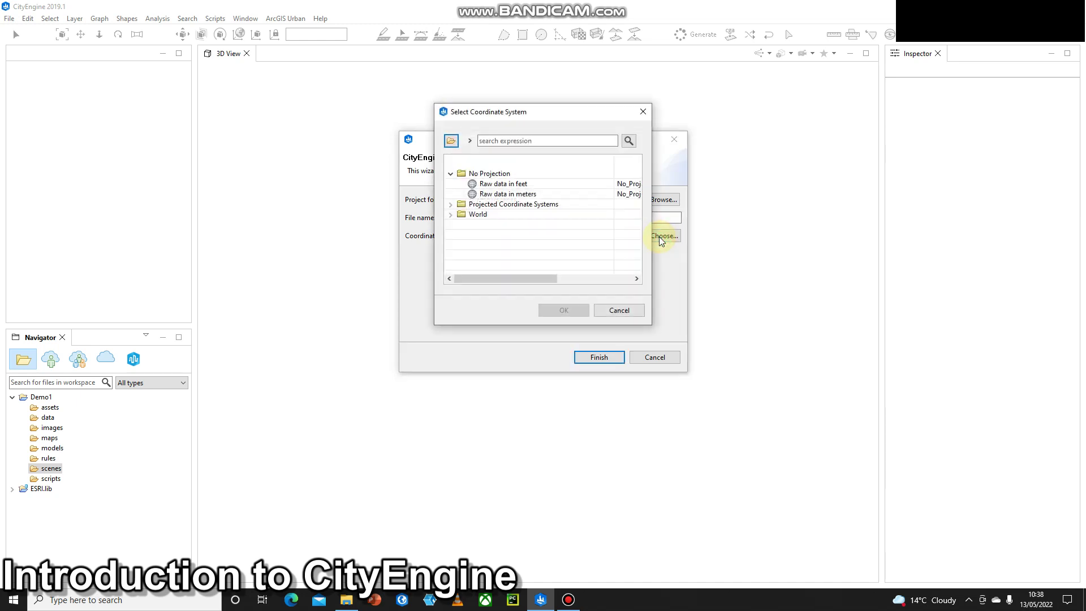
pyautogui.click(456, 204)
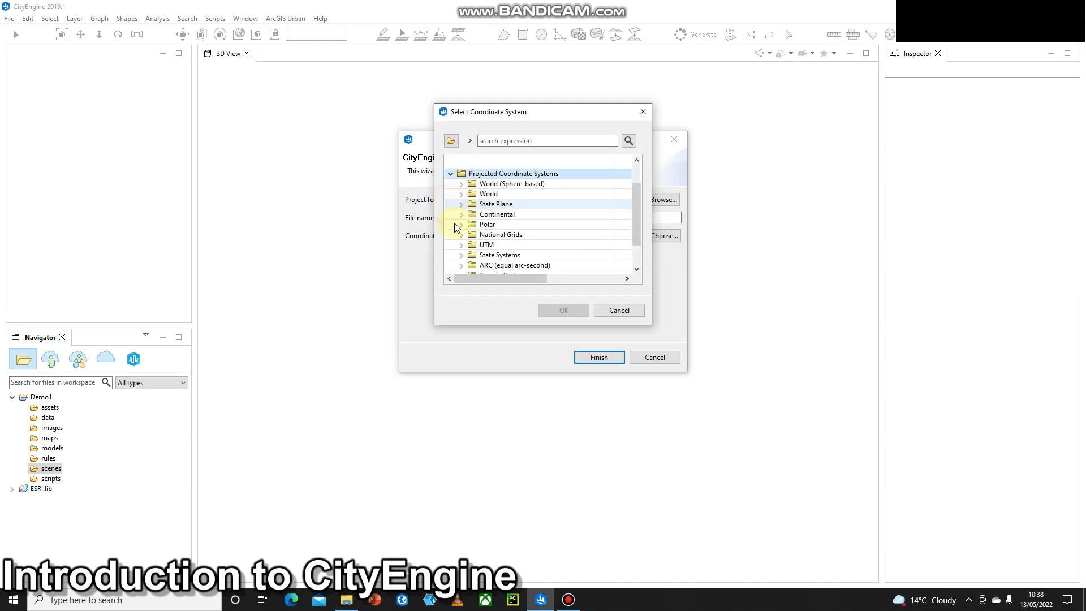
pyautogui.scroll(-2, 505, 255)
pyautogui.scroll(2, 501, 251)
pyautogui.scroll(-2, 501, 251)
pyautogui.scroll(2, 501, 251)
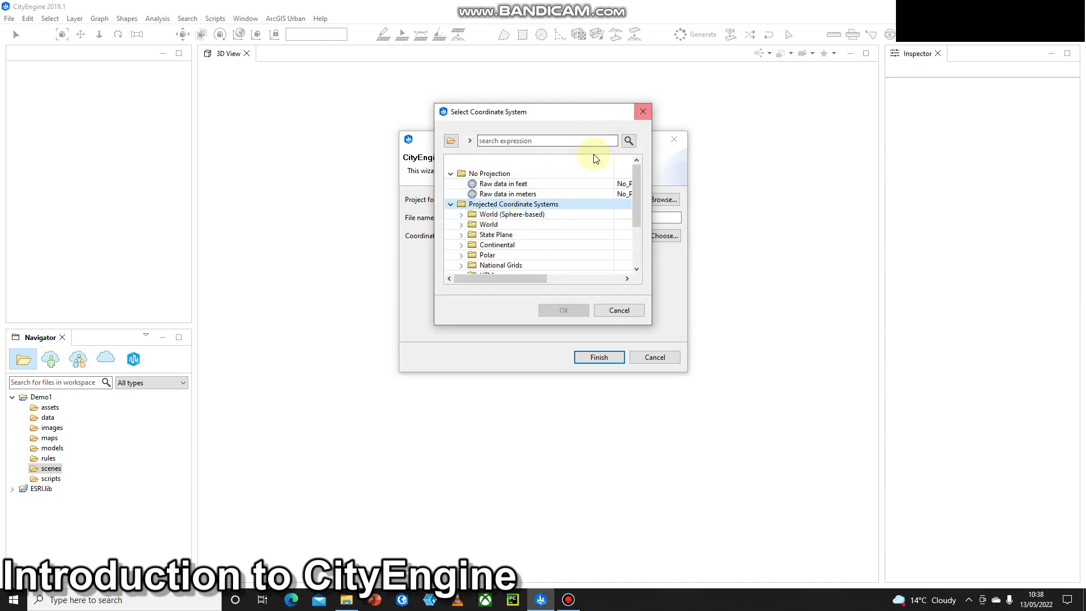
pyautogui.click(642, 111)
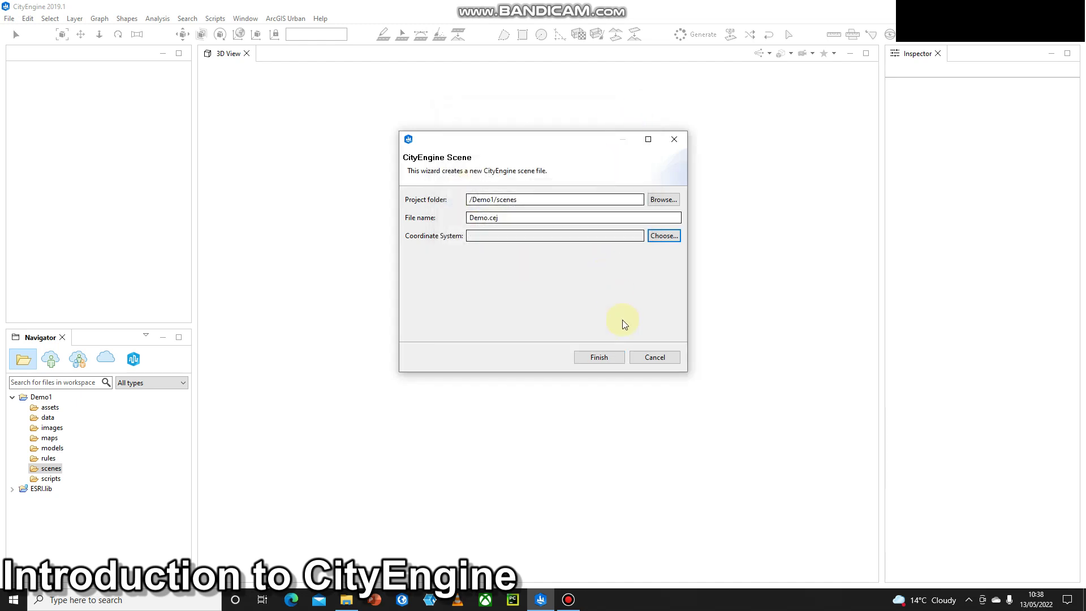